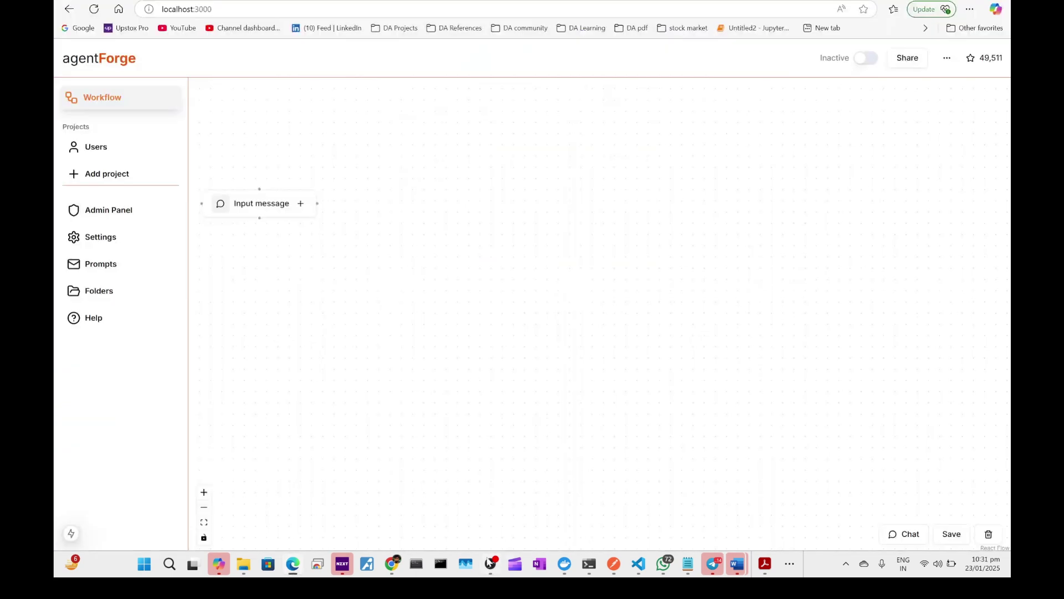
Check the nocode_agent containers and their logs in Docker Desktop, and return to the agentForge workflow in the browser
mouse_move(491, 563)
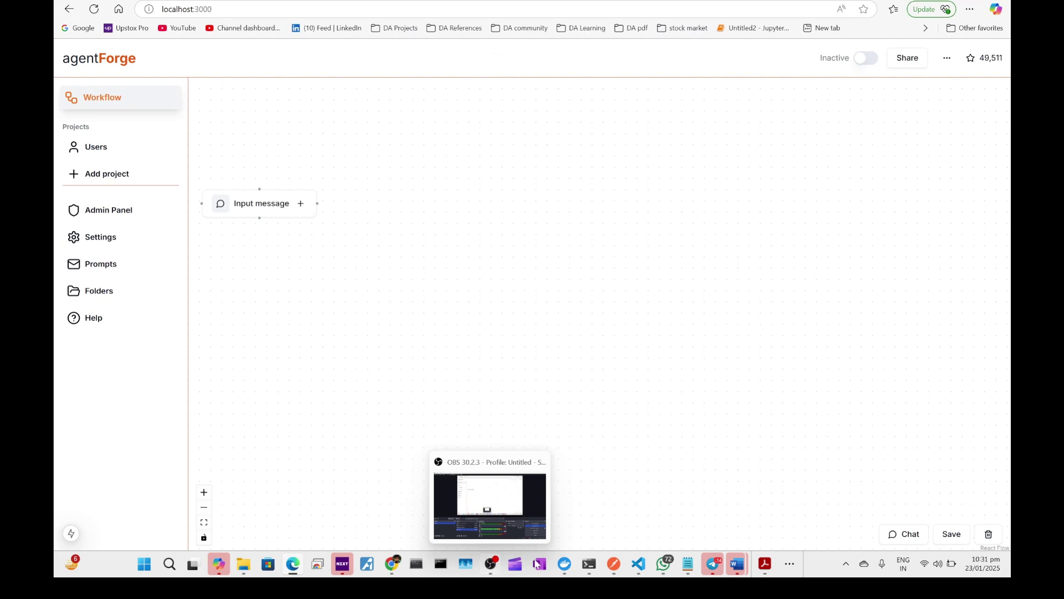
left_click(565, 563)
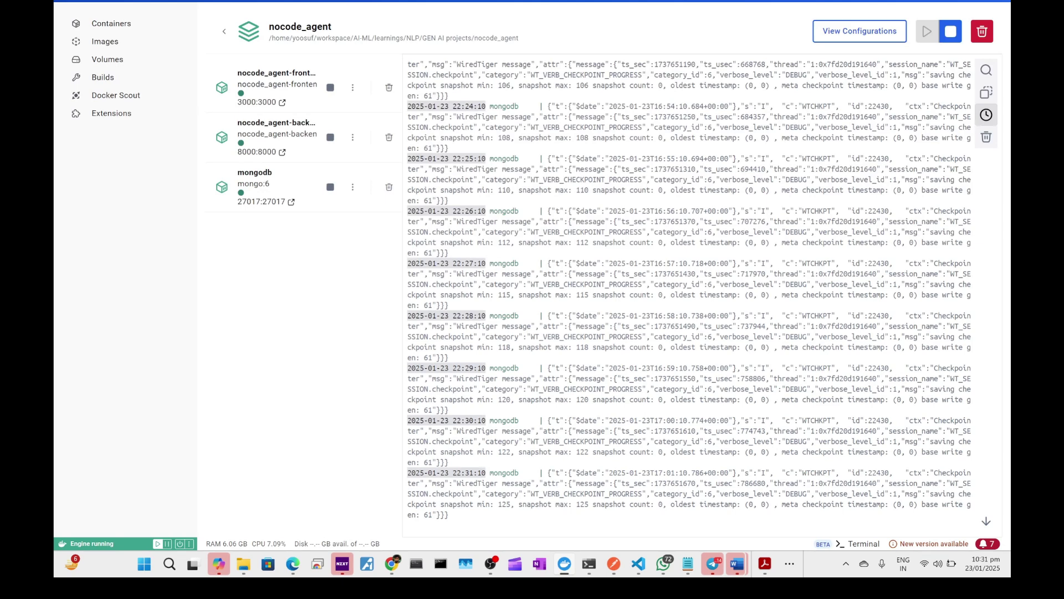
key("alt+Tab")
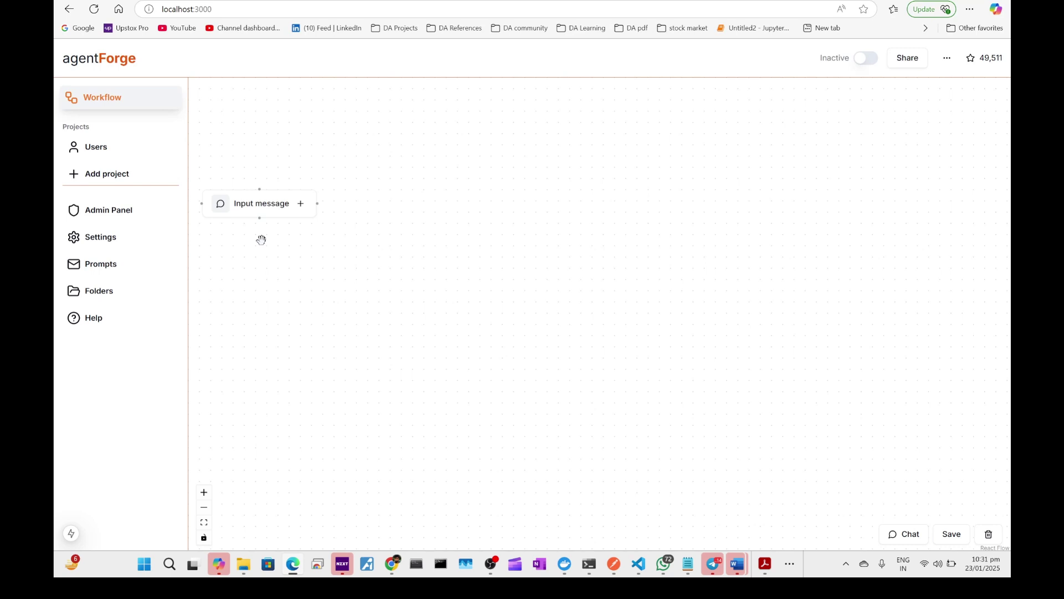
Add a Groq Chat Model after the Input message node and choose the llama-3.2-90b-vision-preview model
scroll(273, 236, "up", 1)
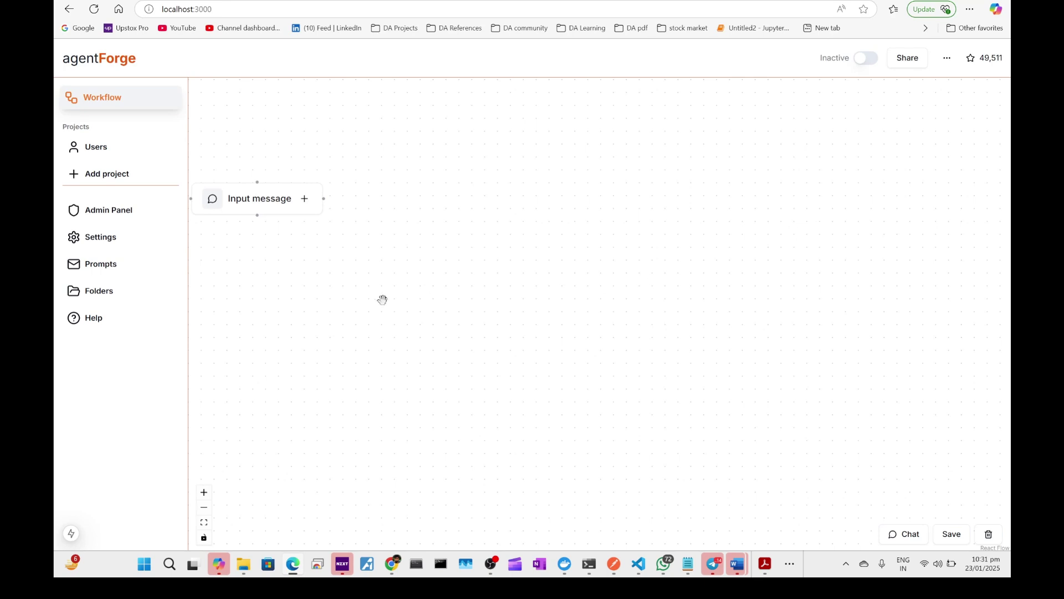
left_click(305, 203)
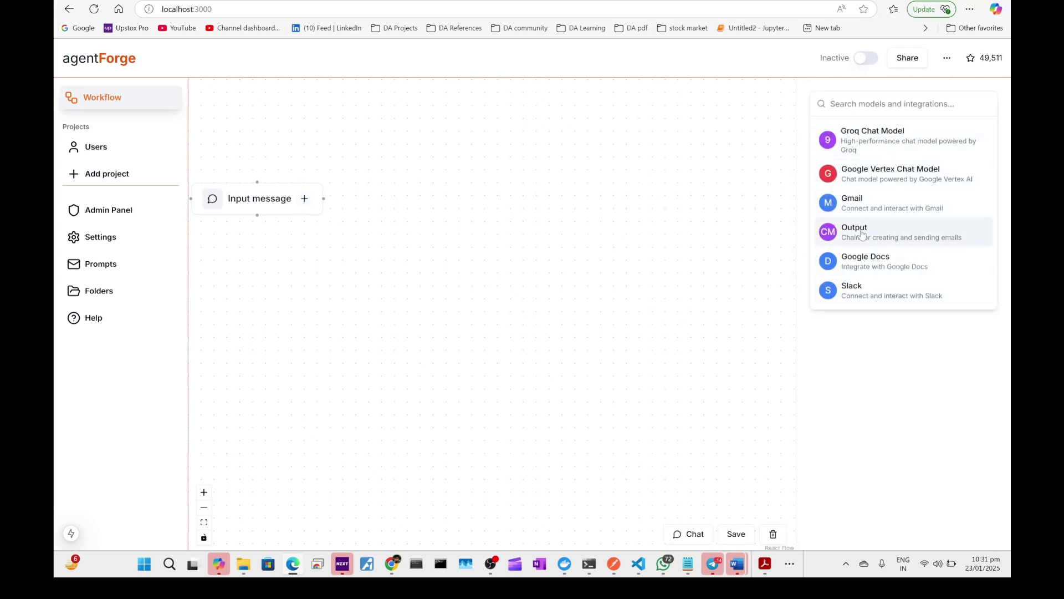
left_click(866, 147)
left_click(880, 186)
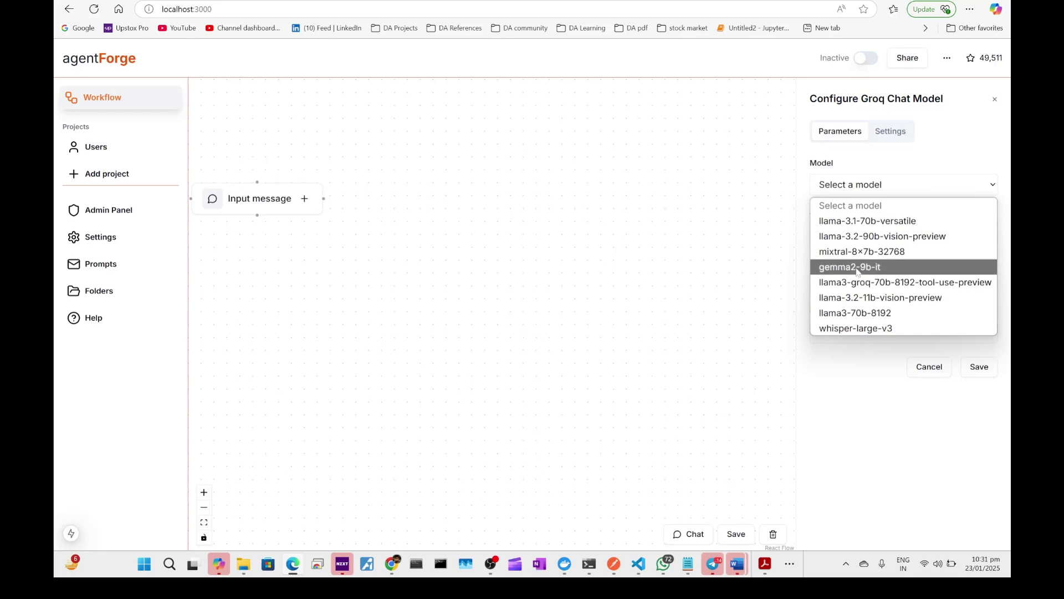
left_click(865, 236)
Copy the Groq API key from the Notepad notes into the chat model's API Key field
left_click(847, 234)
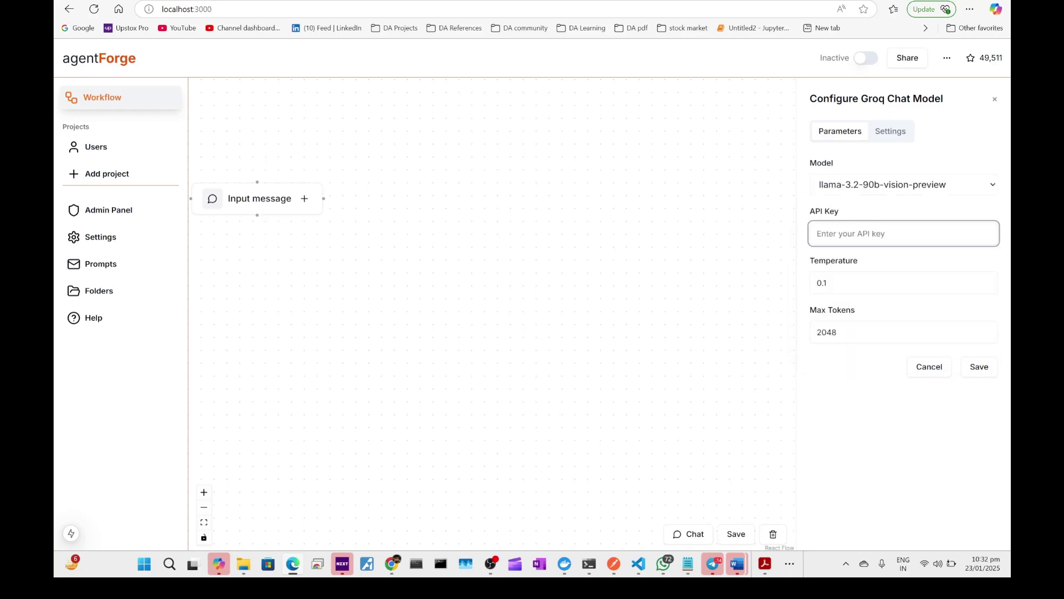
left_click(688, 563)
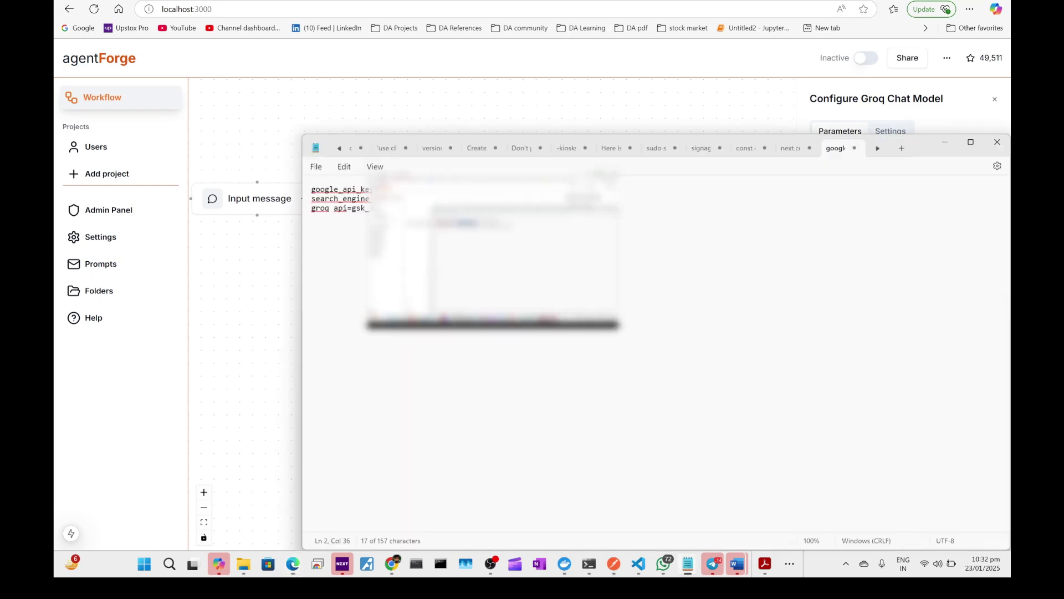
left_click(387, 209)
double_click(358, 209)
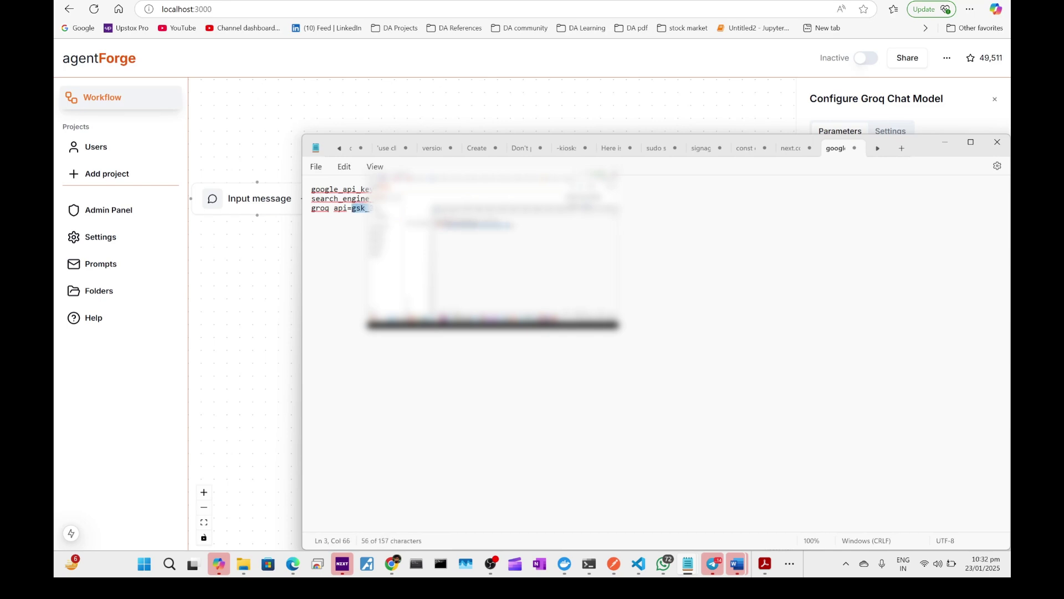
key("alt+Tab")
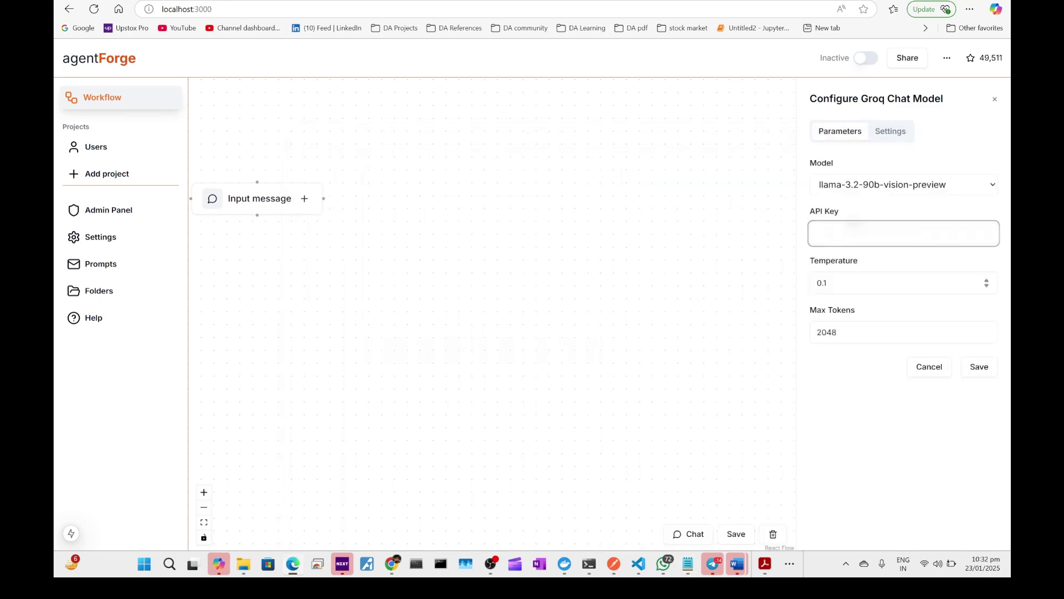
Set the Groq Chat Model's temperature to 0.1 and save its configuration
left_click(987, 283)
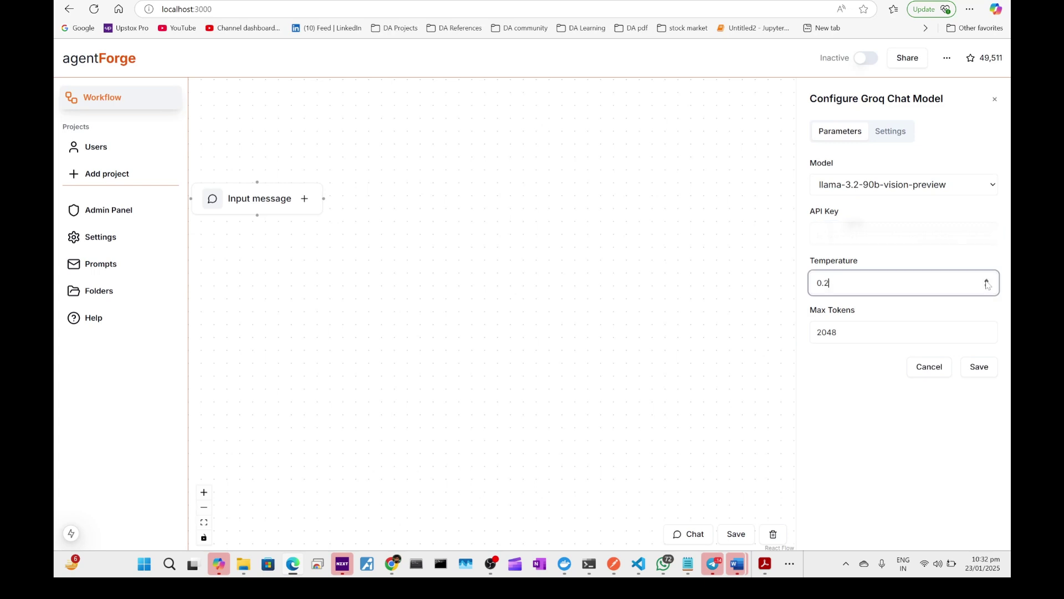
left_click(987, 282)
left_click(987, 286)
left_click(987, 287)
left_click(980, 367)
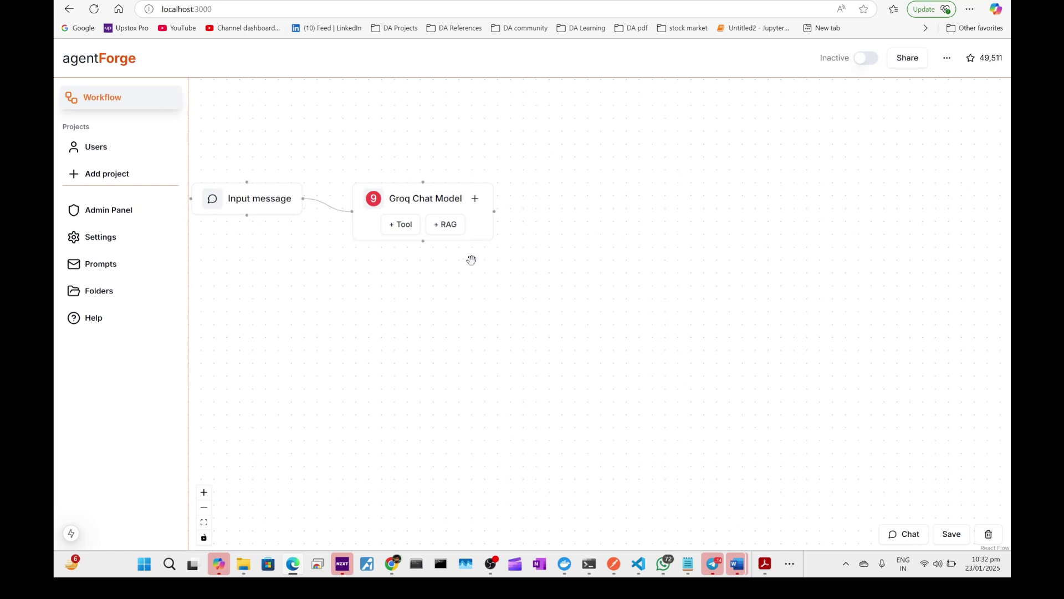
Add an Output node after the Groq Chat Model and save the workflow
left_click(476, 199)
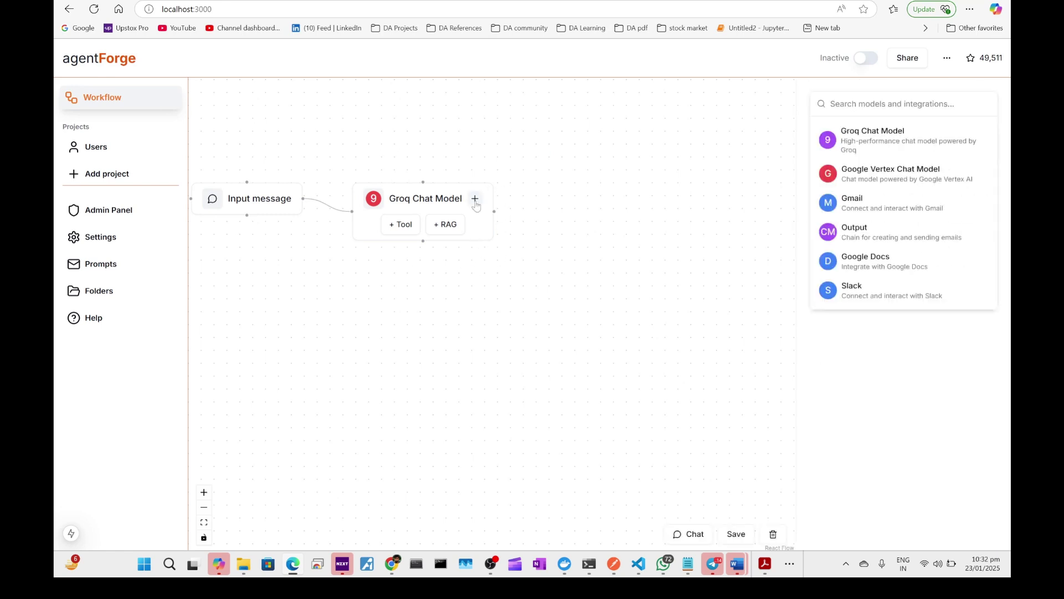
left_click(867, 233)
left_click(972, 130)
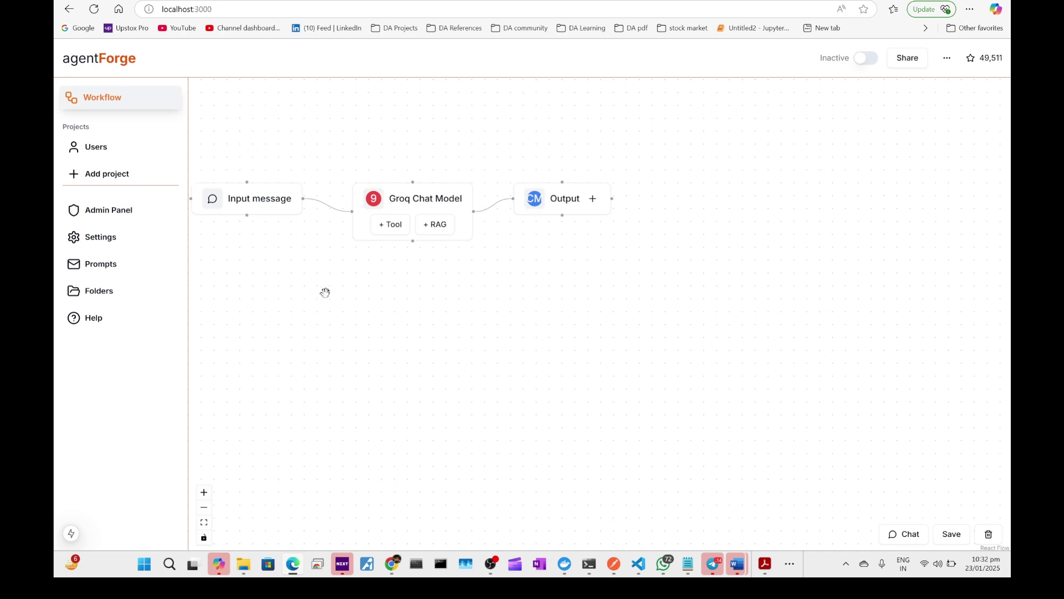
left_click(955, 536)
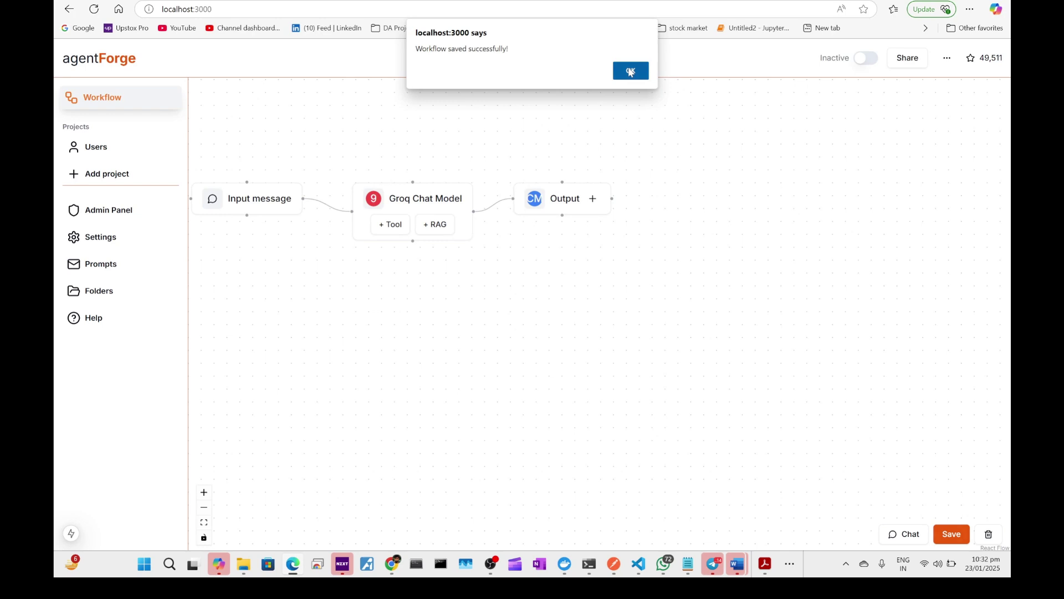
left_click(631, 71)
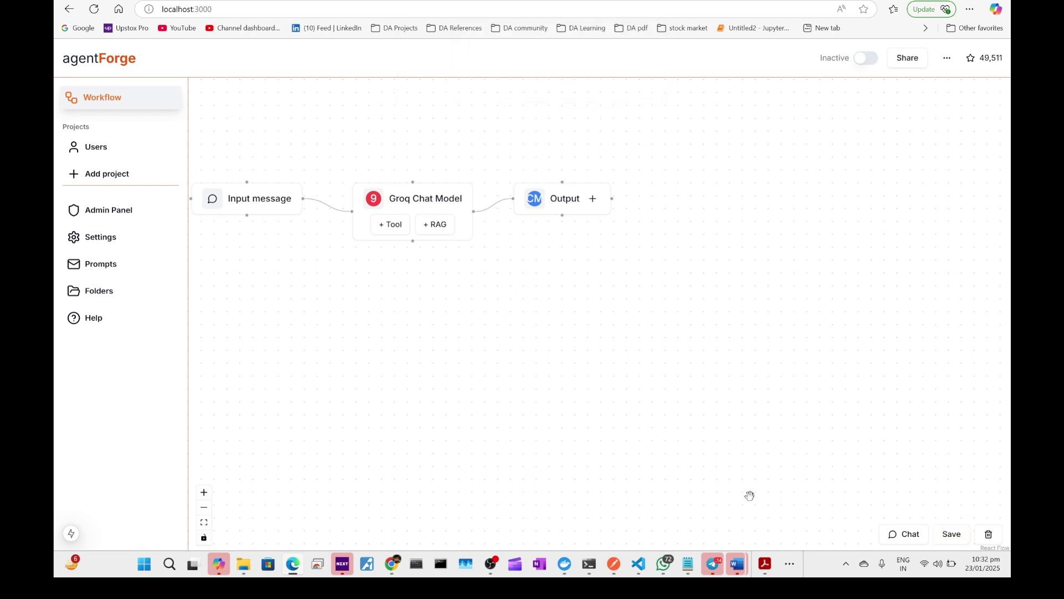
Ask the workflow chat "what is generative AI" and read through the whole reply
left_click(905, 534)
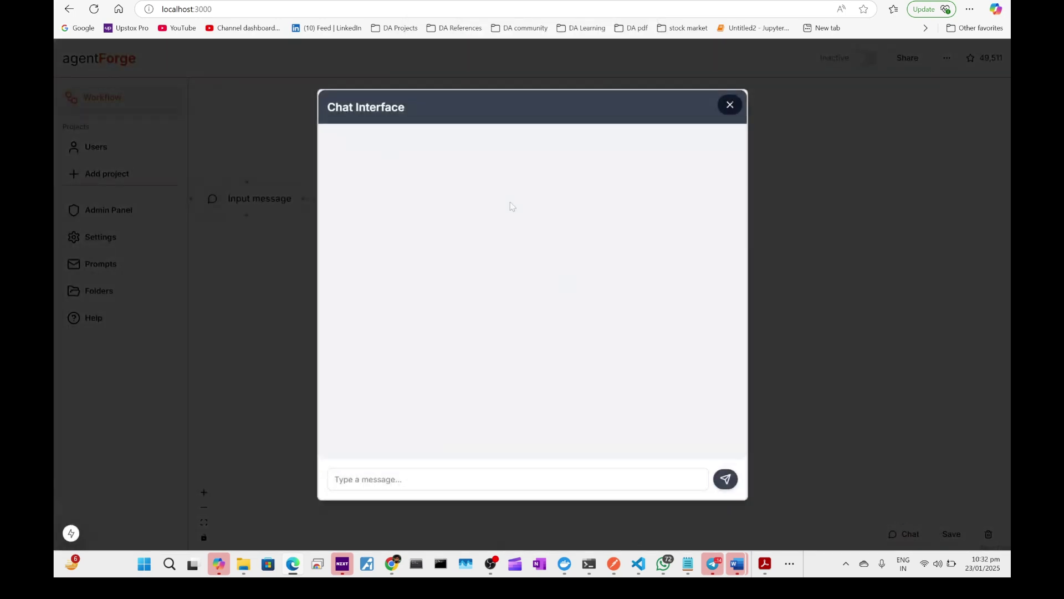
left_click(353, 478)
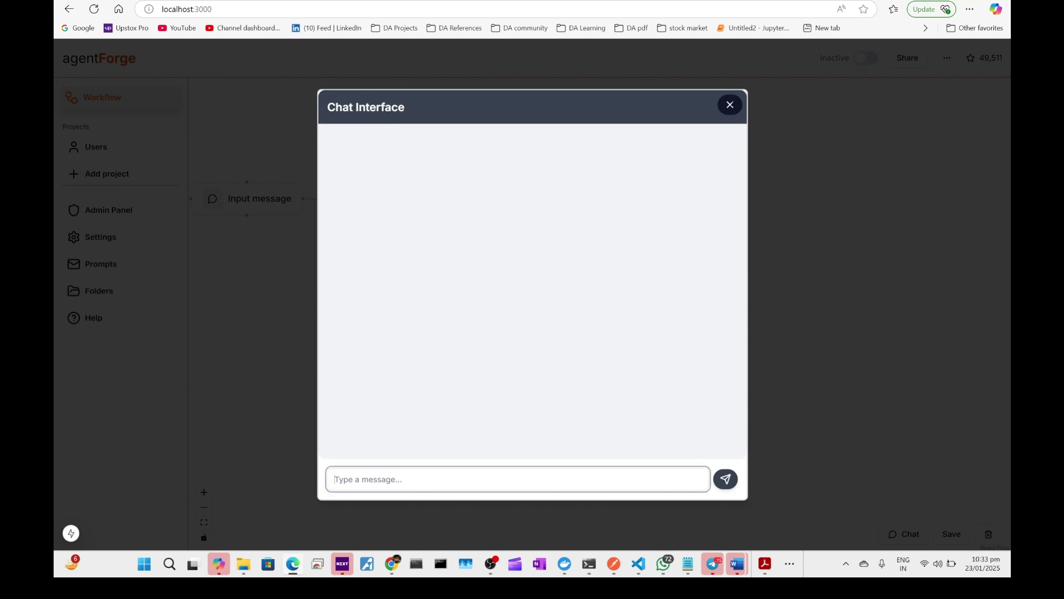
type("what is generative AI")
key("Return")
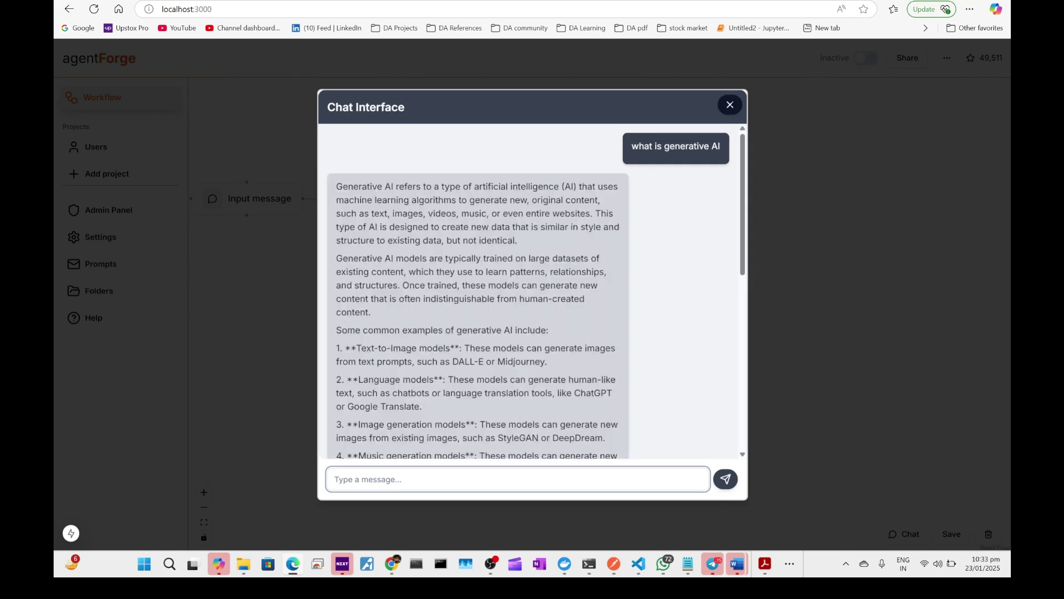
scroll(532, 291, "down", 5)
scroll(533, 291, "down", 1)
scroll(533, 291, "up", 7)
scroll(533, 291, "down", 10)
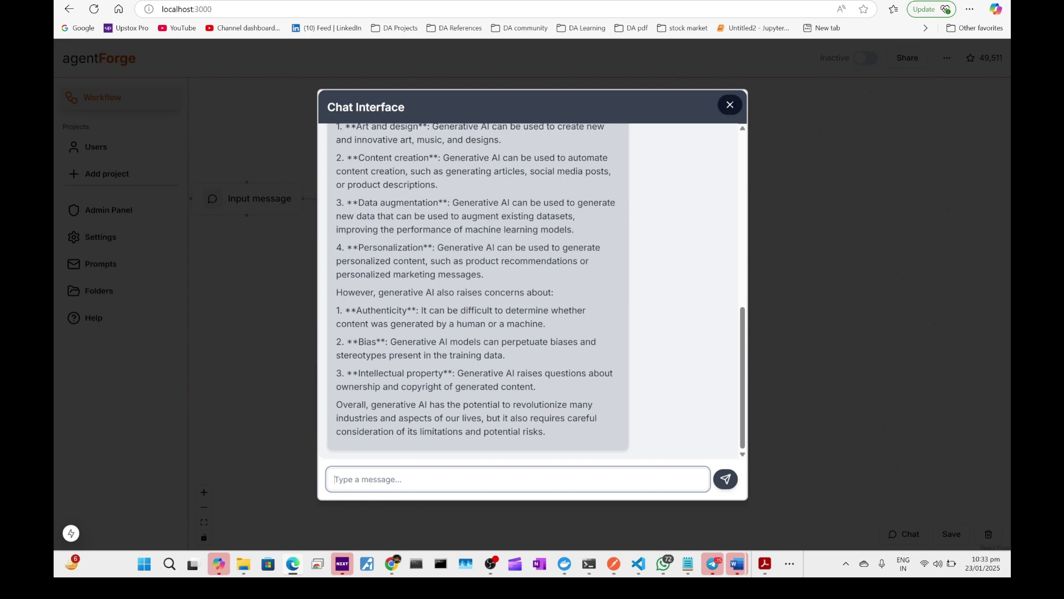
Ask the chat "what is the petrol price today in bengaluru" and glance at the container logs in Docker Desktop before closing the chat
type("what is the petrol price today in bengaluru")
key("Return")
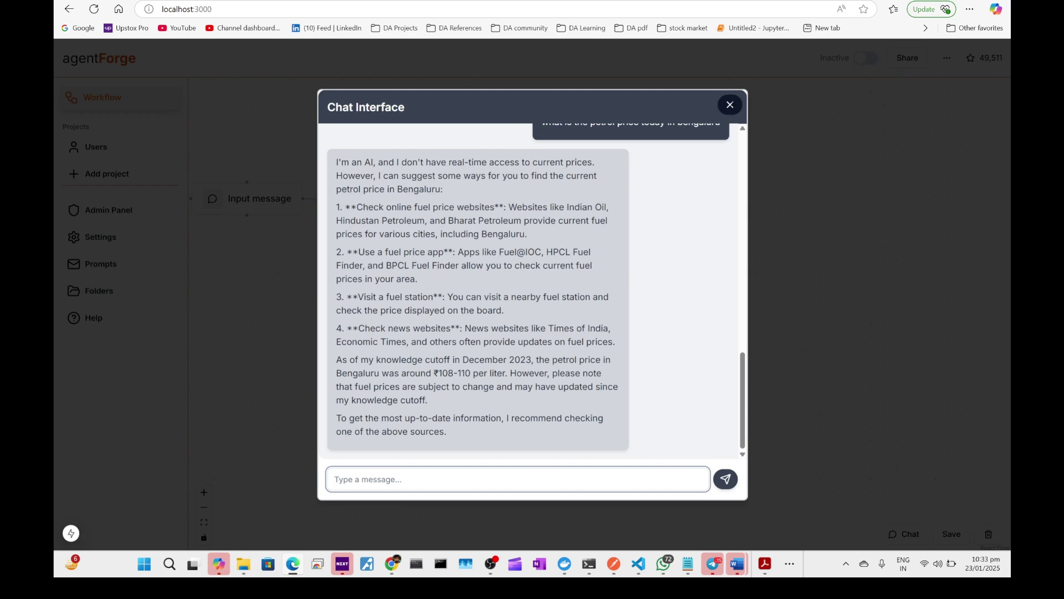
key("alt+Tab")
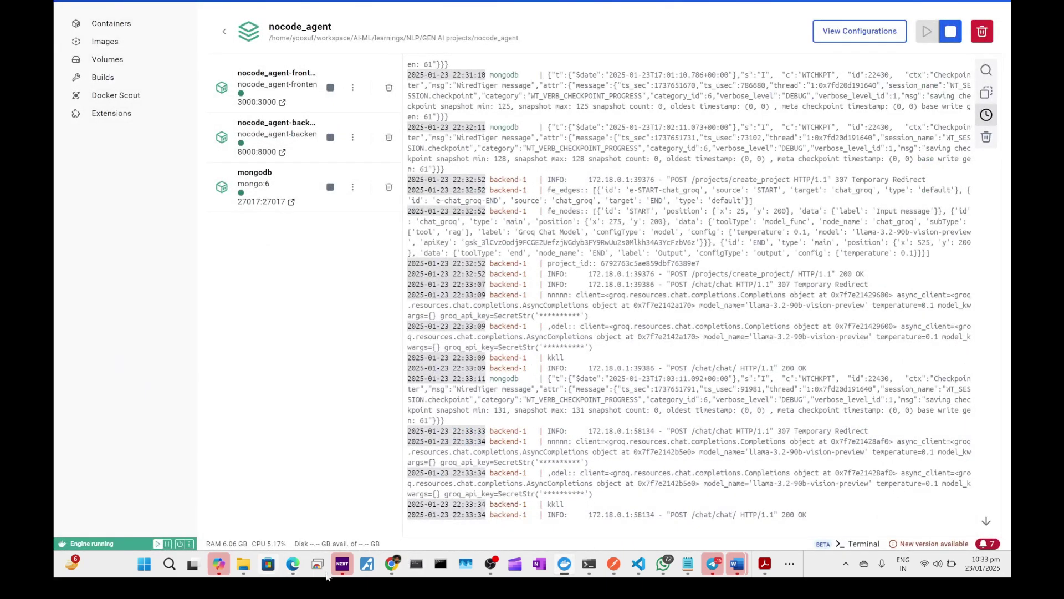
left_click(292, 564)
left_click(729, 106)
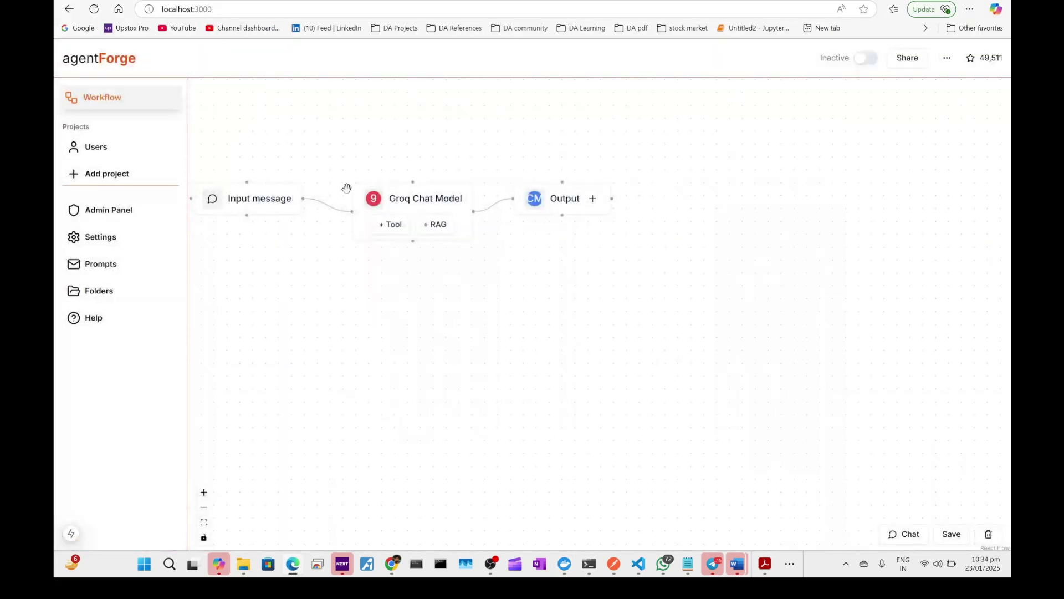
Add a Google Search tool to the Groq Chat Model and paste the Google API key from the Notepad notes
left_click(389, 226)
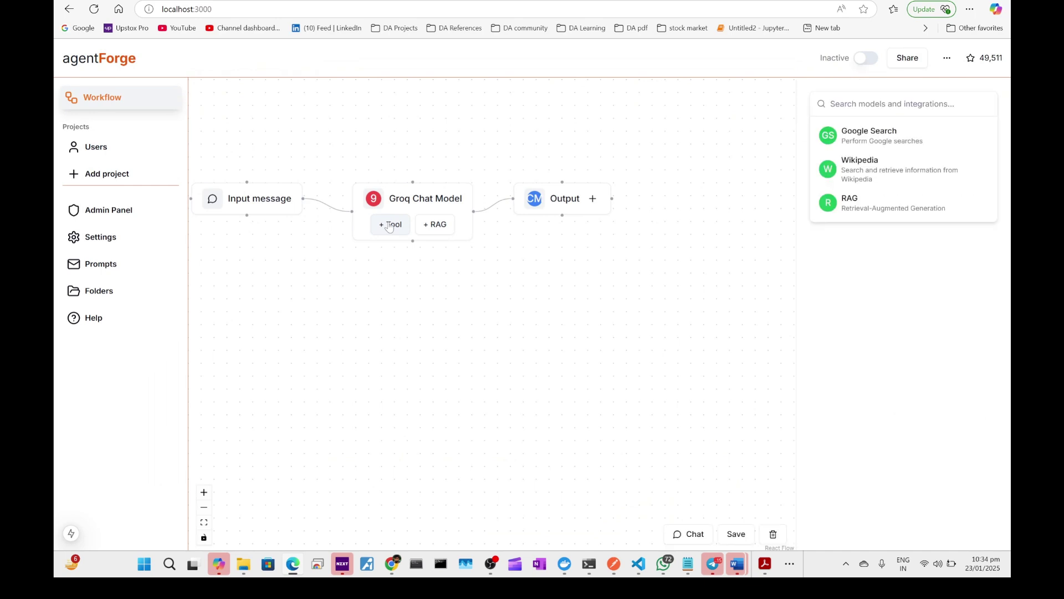
left_click(855, 135)
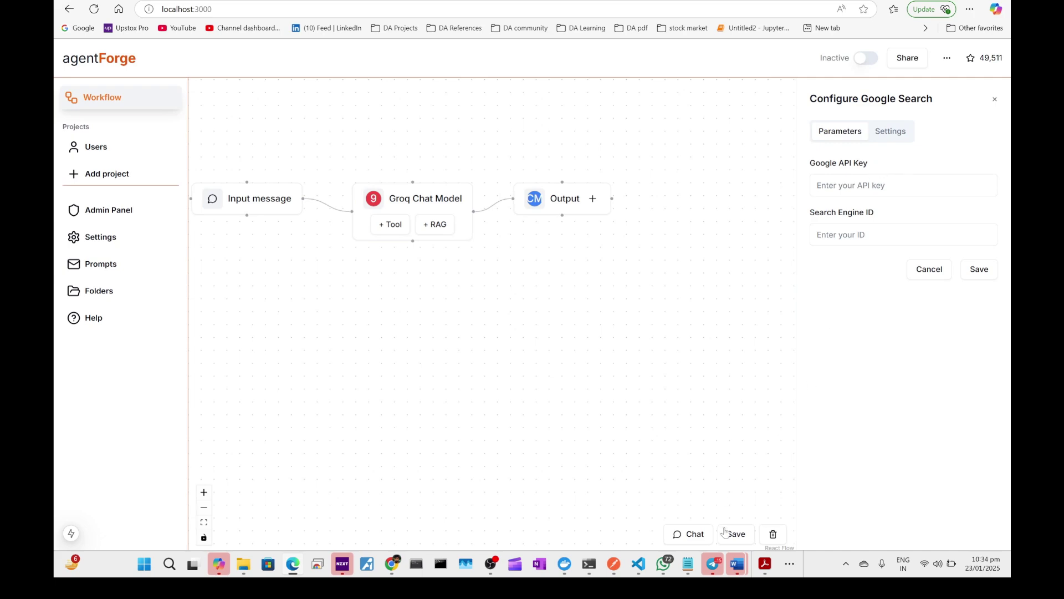
left_click(689, 564)
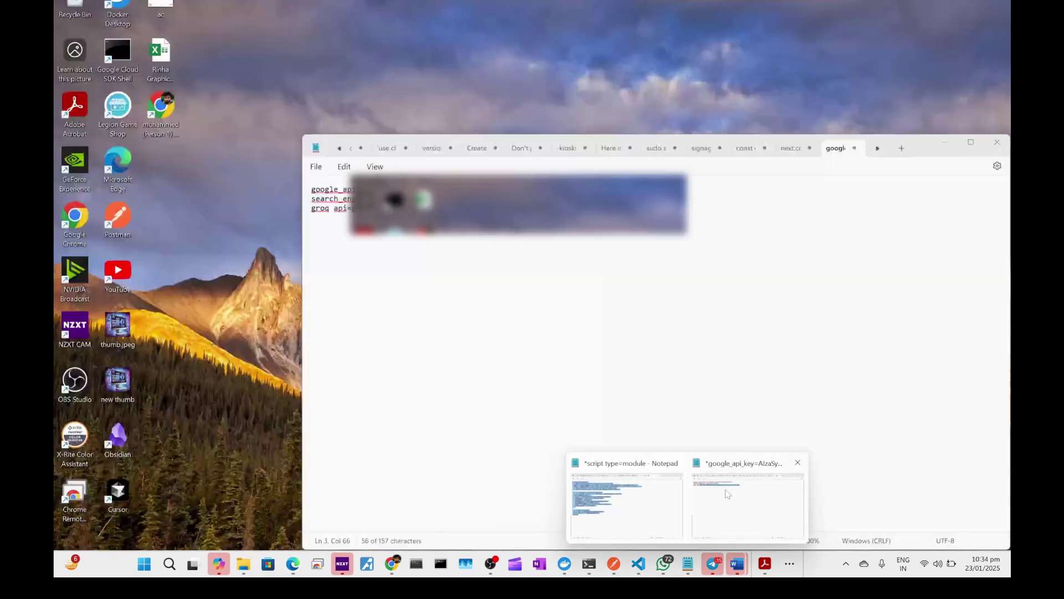
left_click(766, 482)
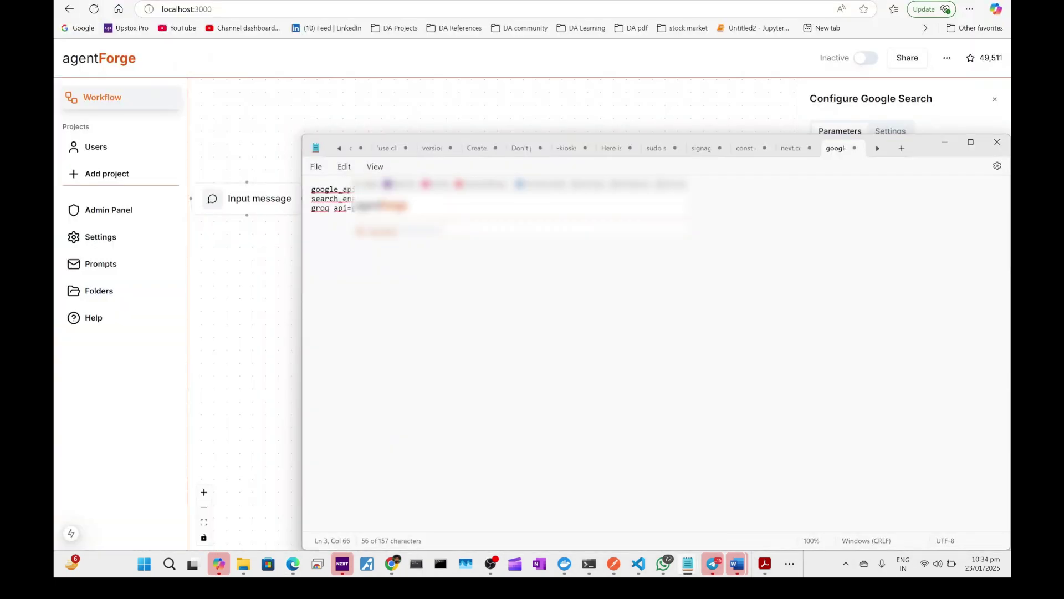
left_click(418, 237)
left_click(482, 208)
key("Home")
key("shift+Up")
key("ctrl+c")
key("alt+Tab")
key("ctrl+v")
Fill in the Search Engine ID, and save both the Google Search tool and the workflow
left_click(826, 233)
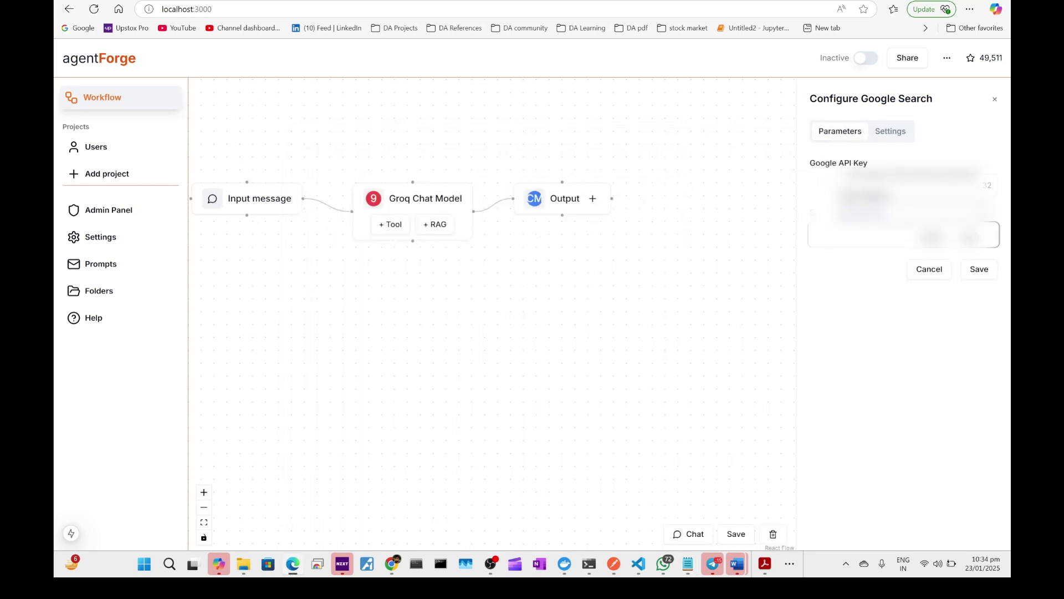
left_click(978, 270)
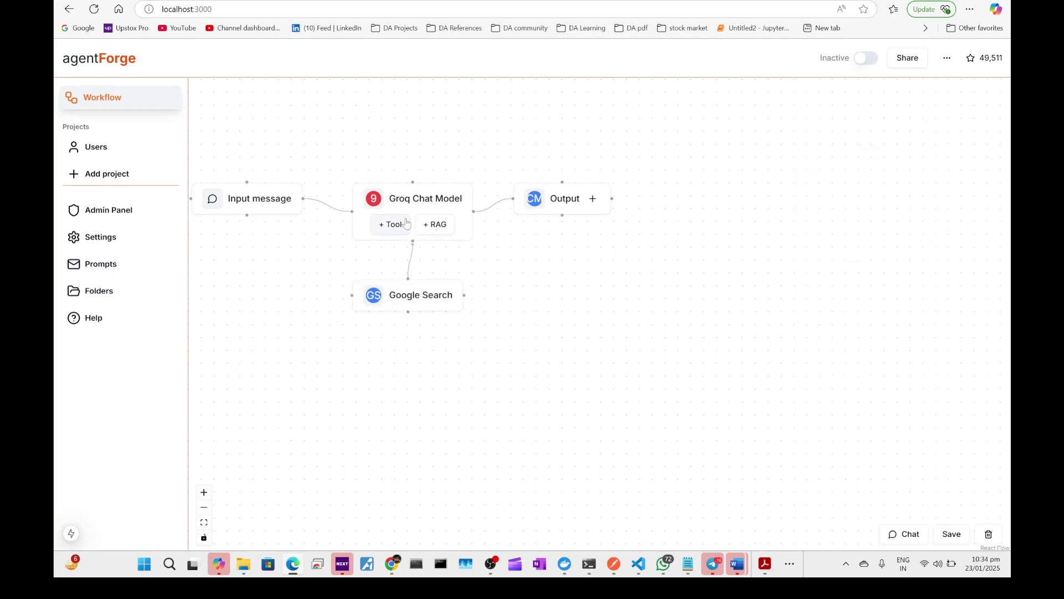
left_click(944, 535)
left_click(630, 70)
Send the question "what is the petrol price today in bengaluru" again in the workflow chat and close the chat
left_click(907, 533)
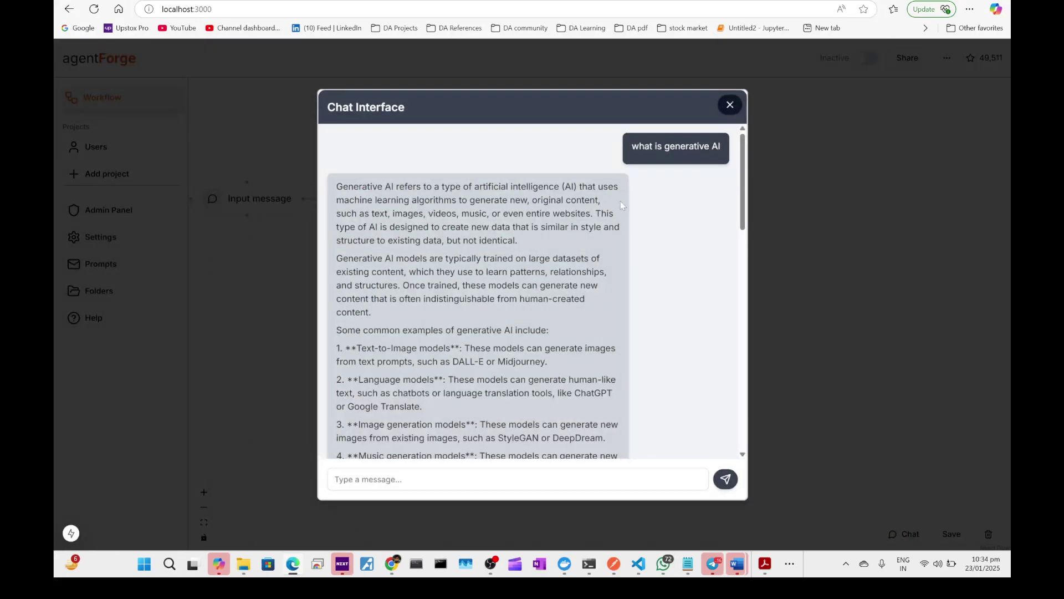
scroll(543, 331, "up", 4)
left_click_drag(541, 346, 722, 347)
scroll(530, 291, "down", 4)
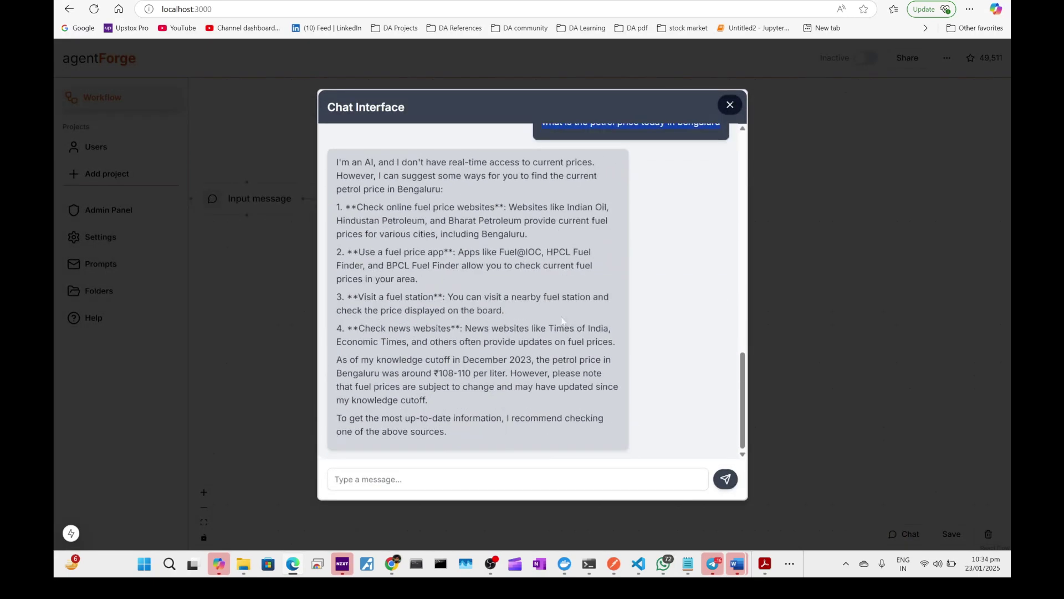
left_click(518, 479)
key("ctrl+v")
key("Return")
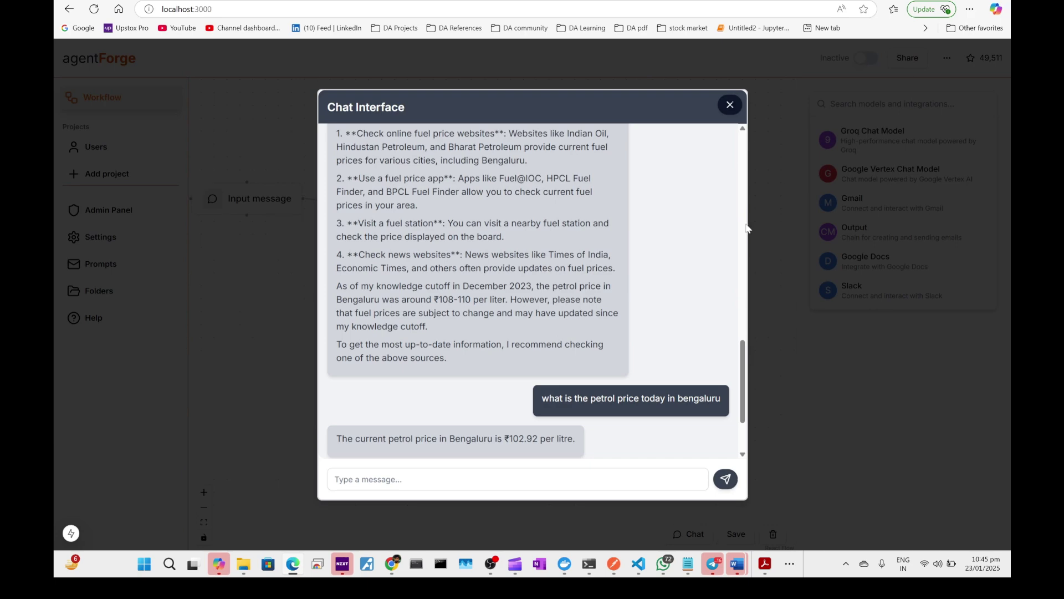
left_click(729, 105)
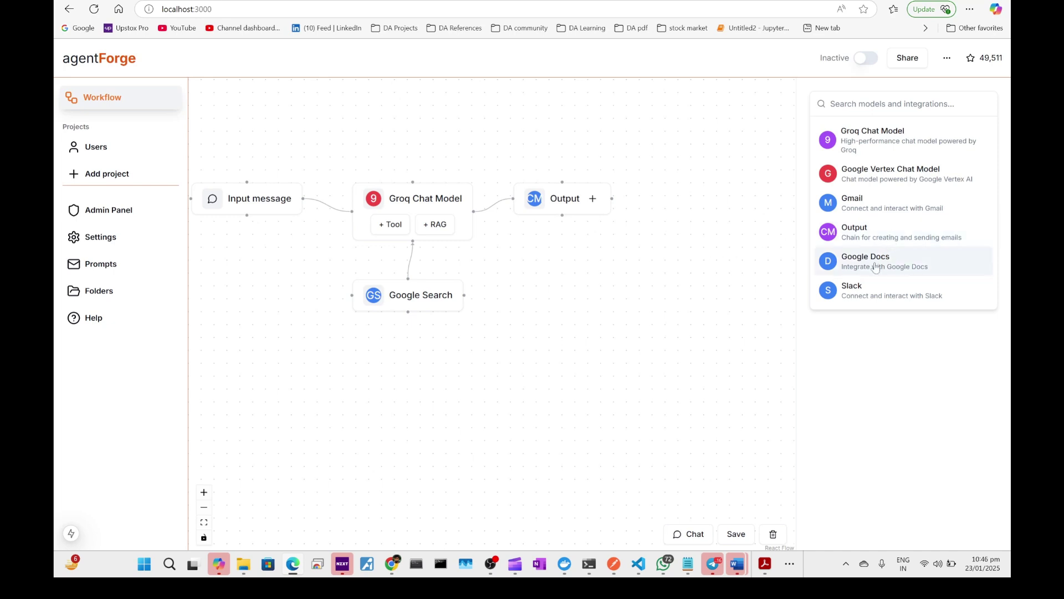
left_click(392, 226)
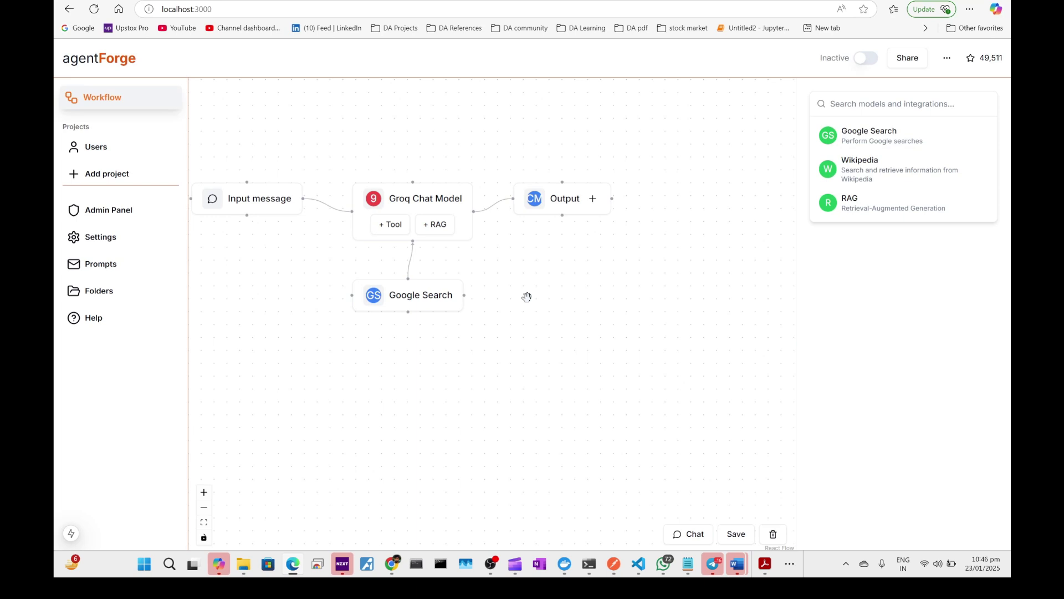
left_click(593, 200)
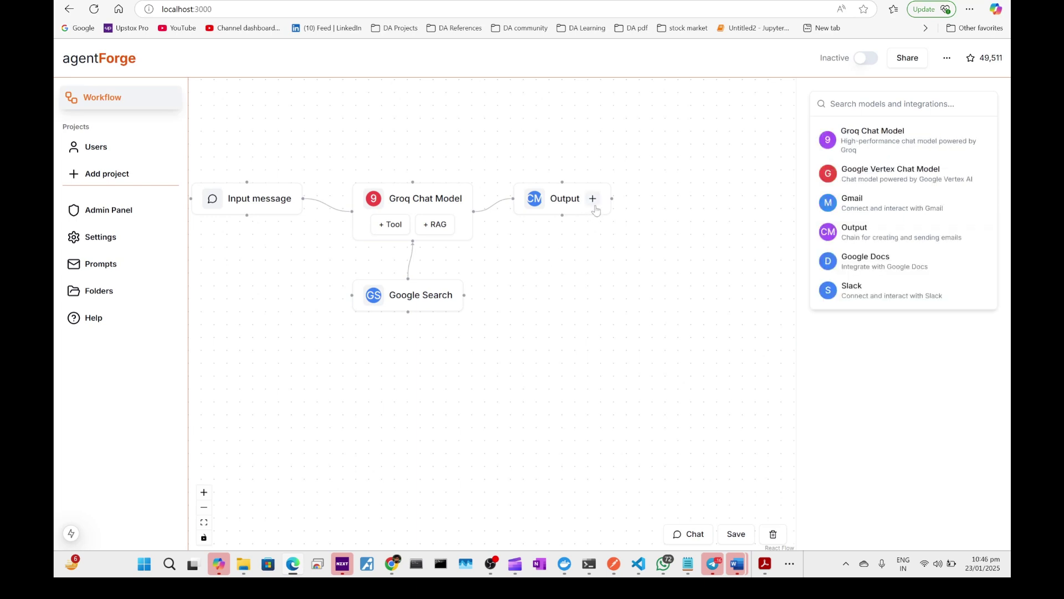